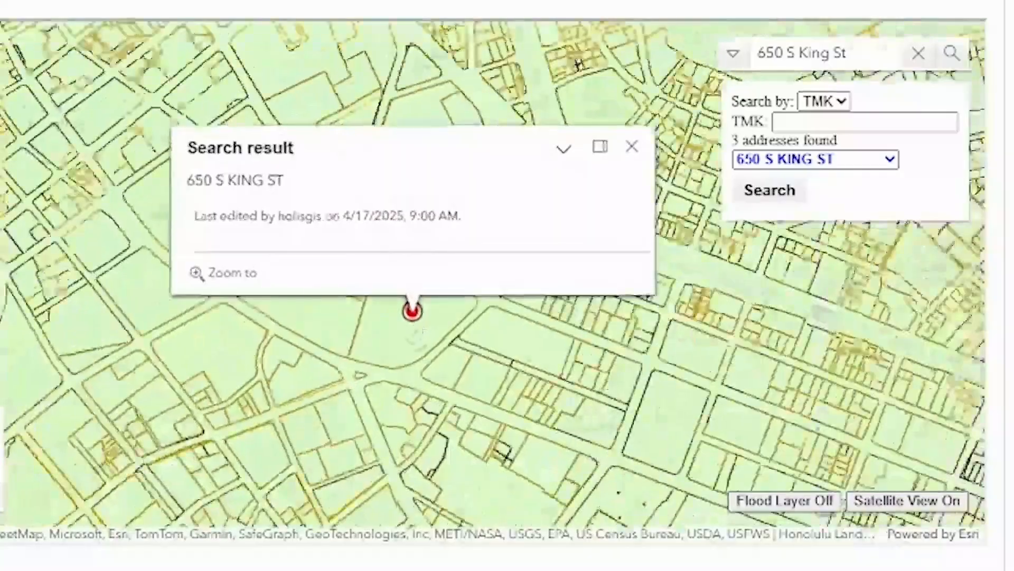
pyautogui.scroll(-3, 417, 328)
pyautogui.moveTo(444, 397)
pyautogui.mouseDown()
pyautogui.moveTo(459, 351)
pyautogui.moveTo(487, 347)
pyautogui.mouseUp()
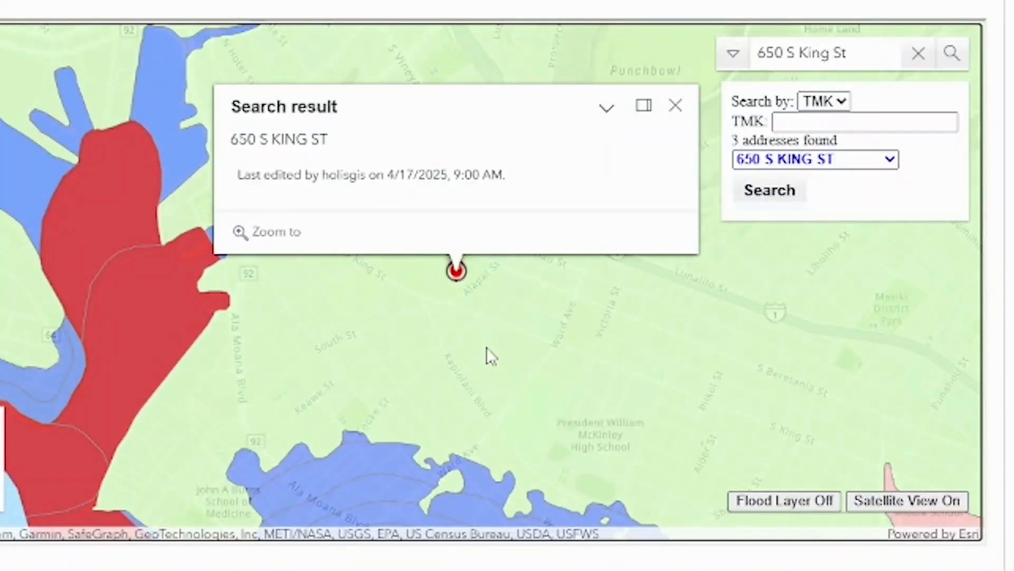
pyautogui.click(882, 500)
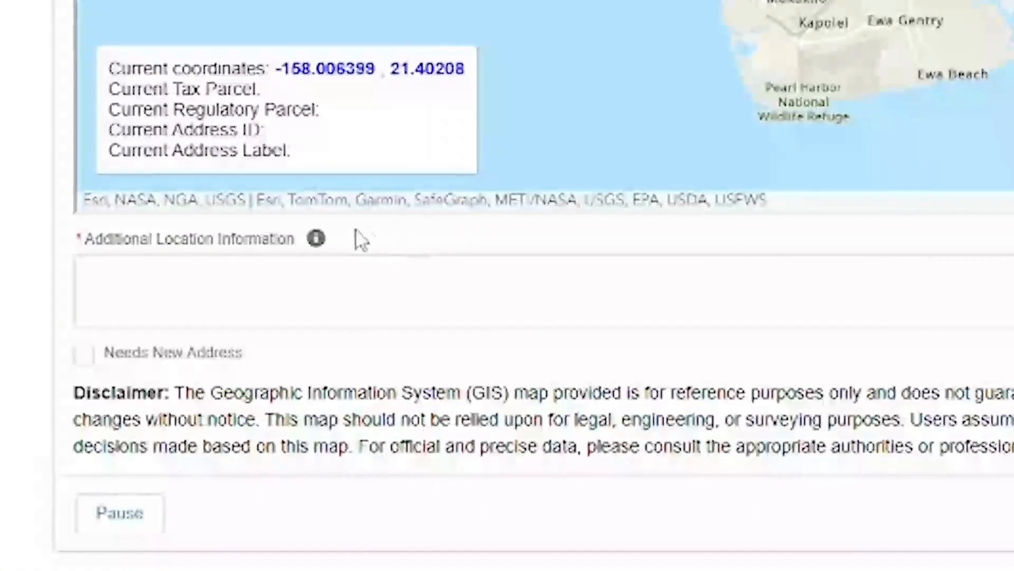
# Fill in the location details with N/A as additional location information and Needs New Address marked, and continue the application
pyautogui.click(318, 239)
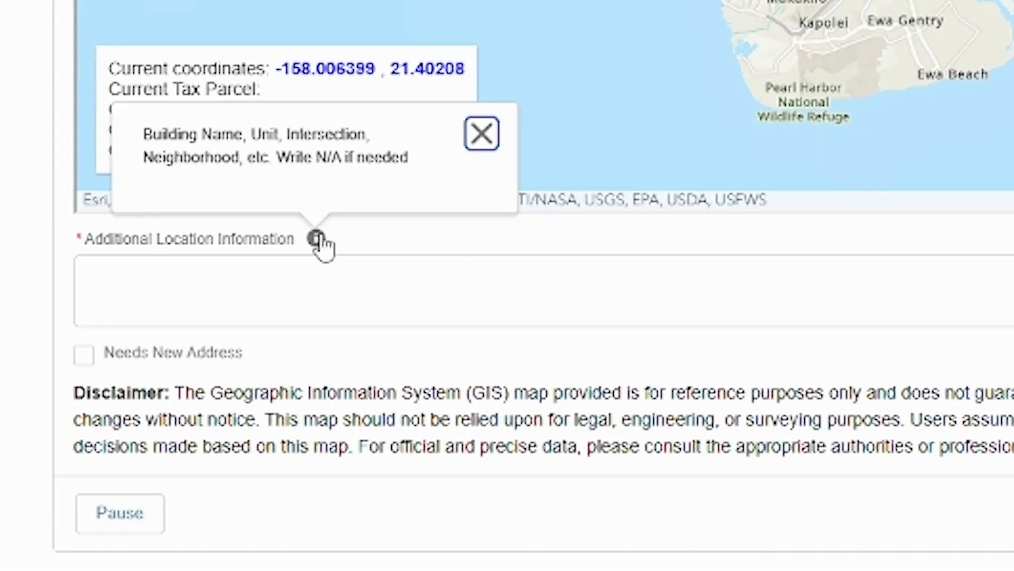
pyautogui.click(267, 283)
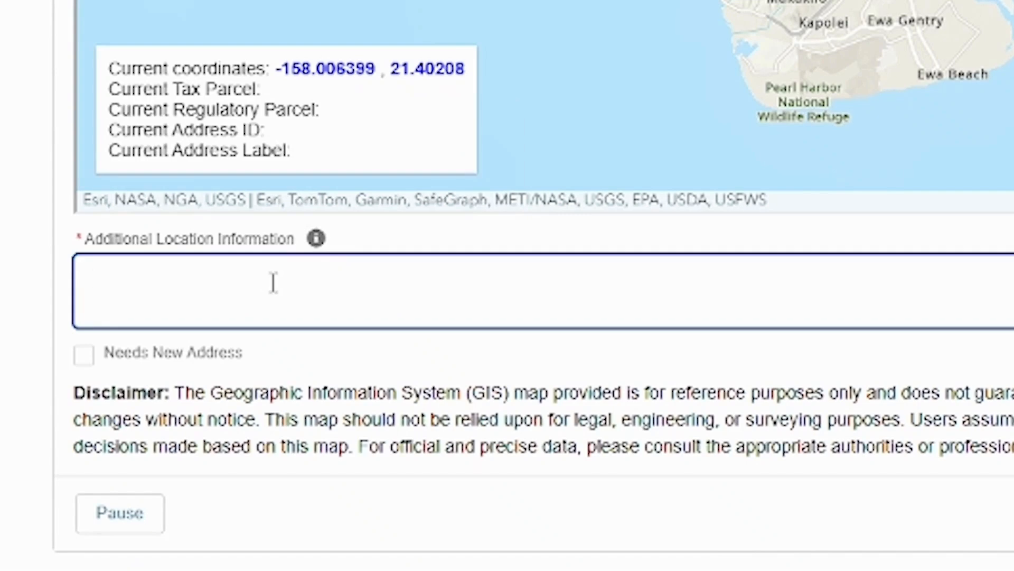
pyautogui.write('N/A')
pyautogui.click(85, 357)
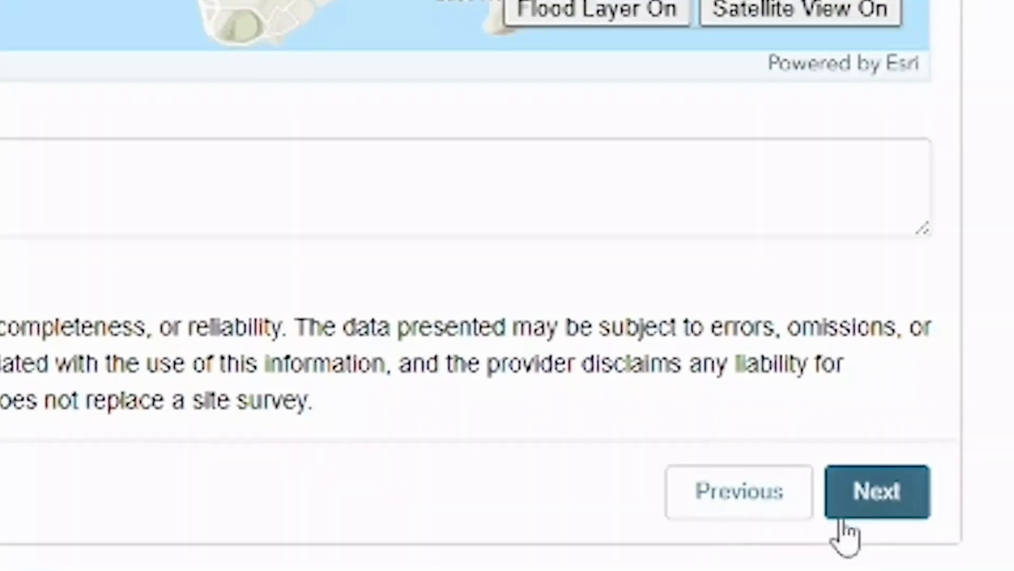
pyautogui.click(858, 514)
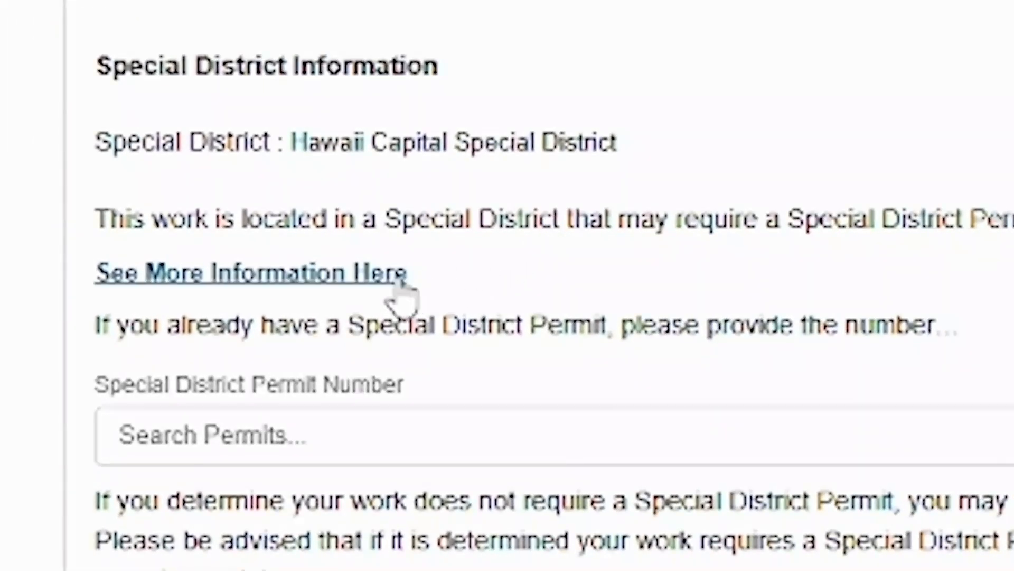
# Open the further information on the special district and review the Article 9 special district regulations
pyautogui.click(401, 283)
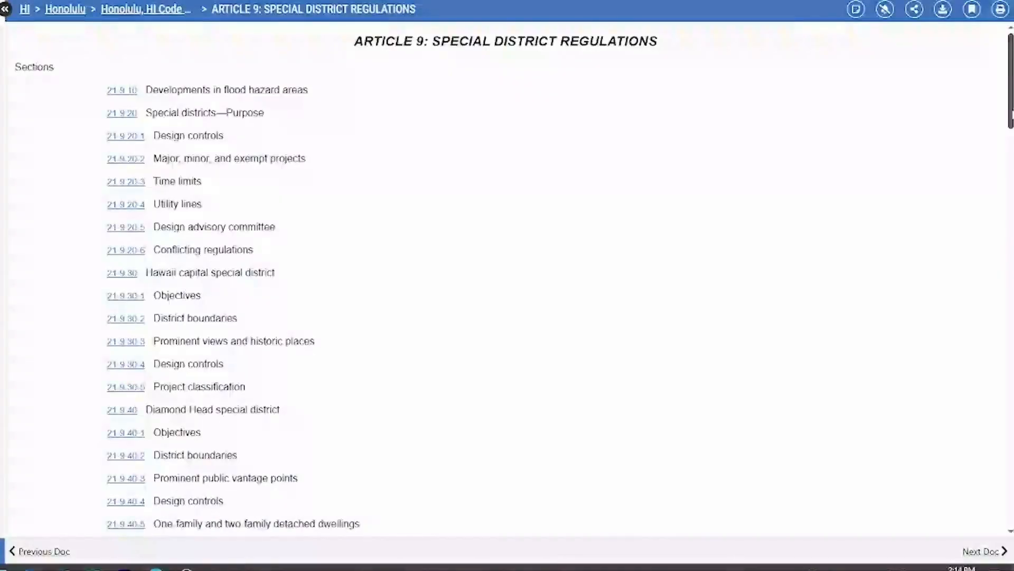
pyautogui.scroll(-2, 1011, 131)
pyautogui.scroll(-6, 1010, 131)
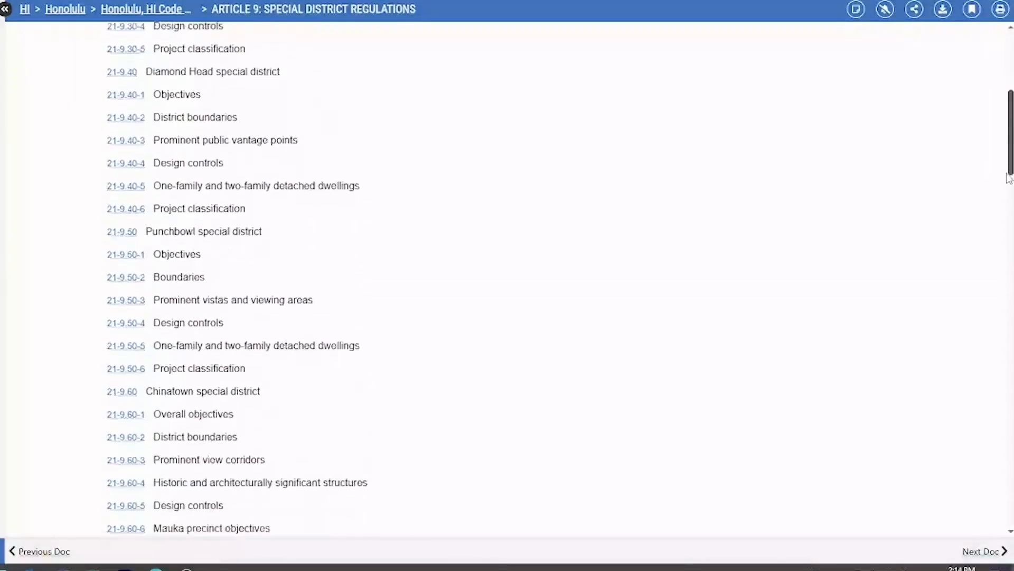
pyautogui.scroll(-4, 1009, 191)
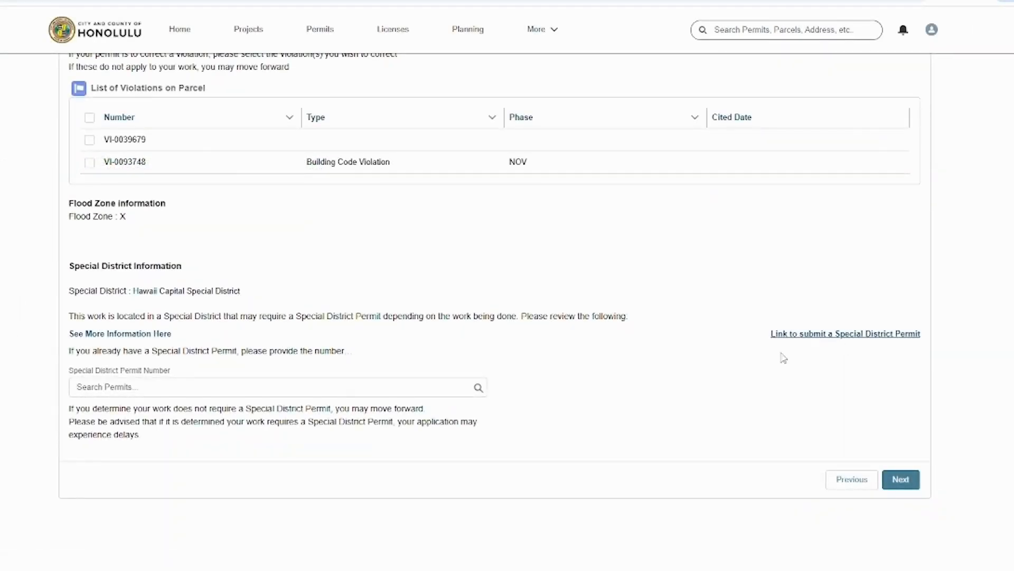
# Continue without a special district permit number and leave the special category permit at None
pyautogui.click(157, 388)
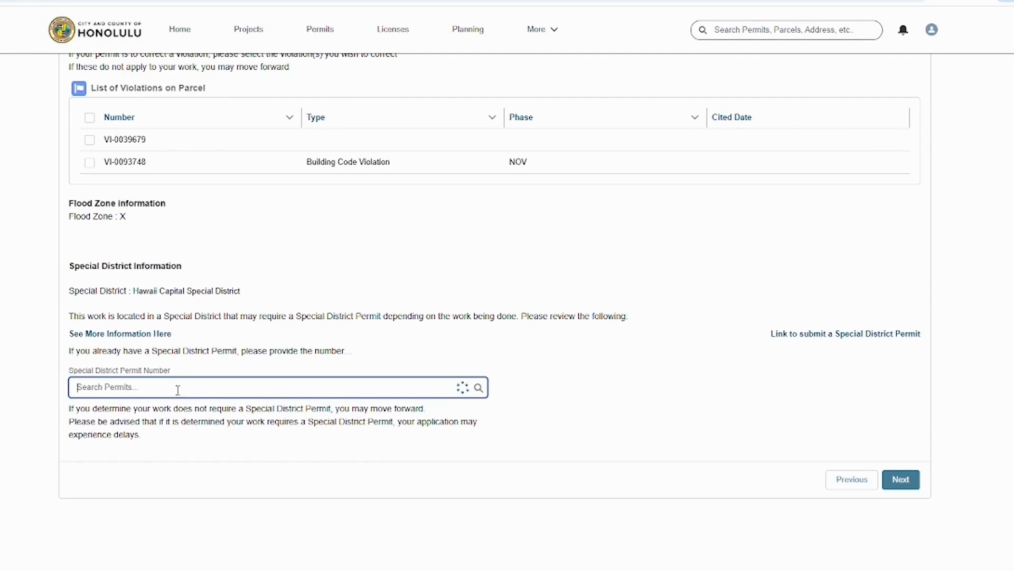
pyautogui.click(913, 486)
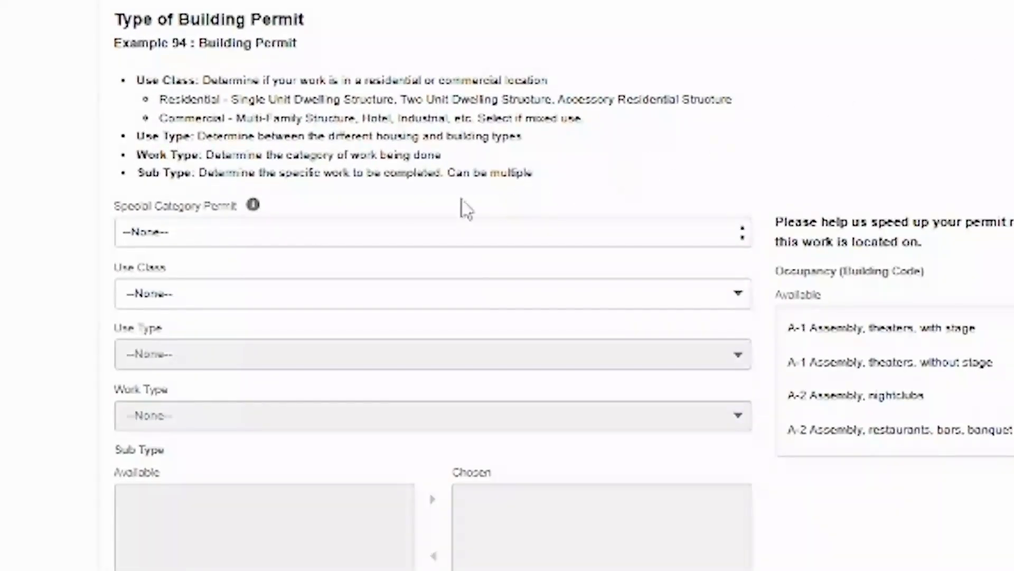
pyautogui.click(320, 235)
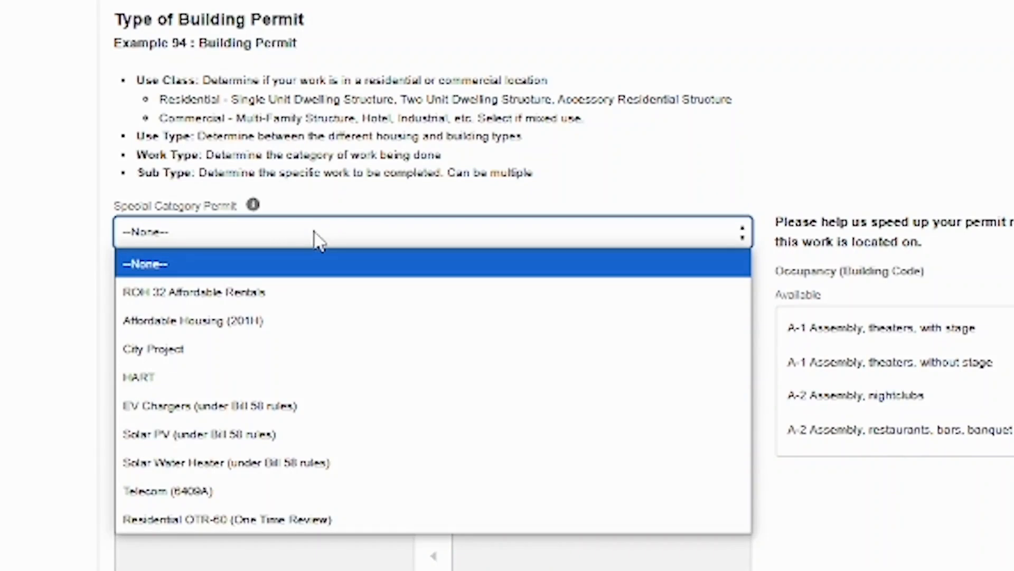
pyautogui.click(309, 263)
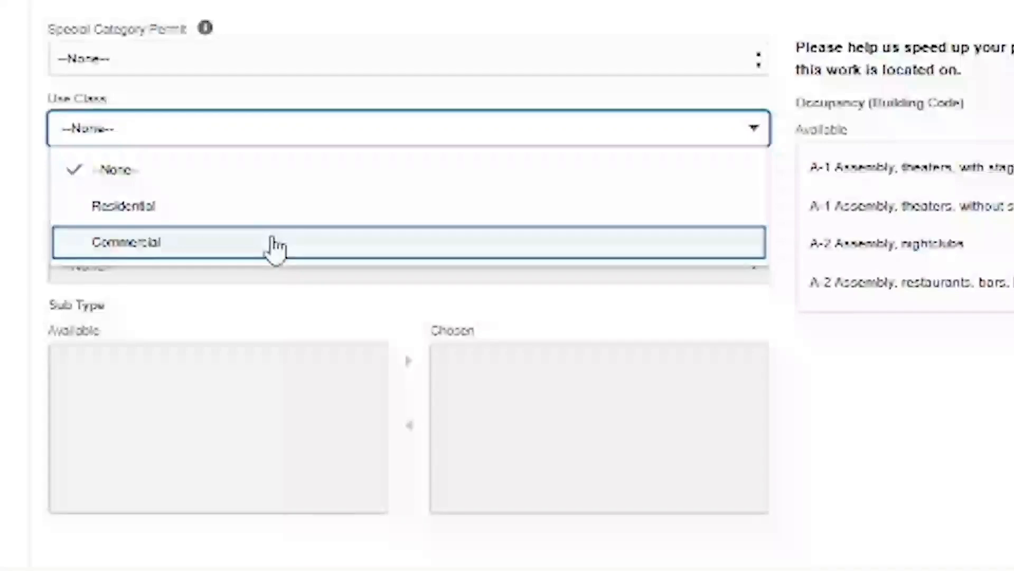
# Set the permit's use class to Commercial and its work type to Alteration
pyautogui.click(274, 245)
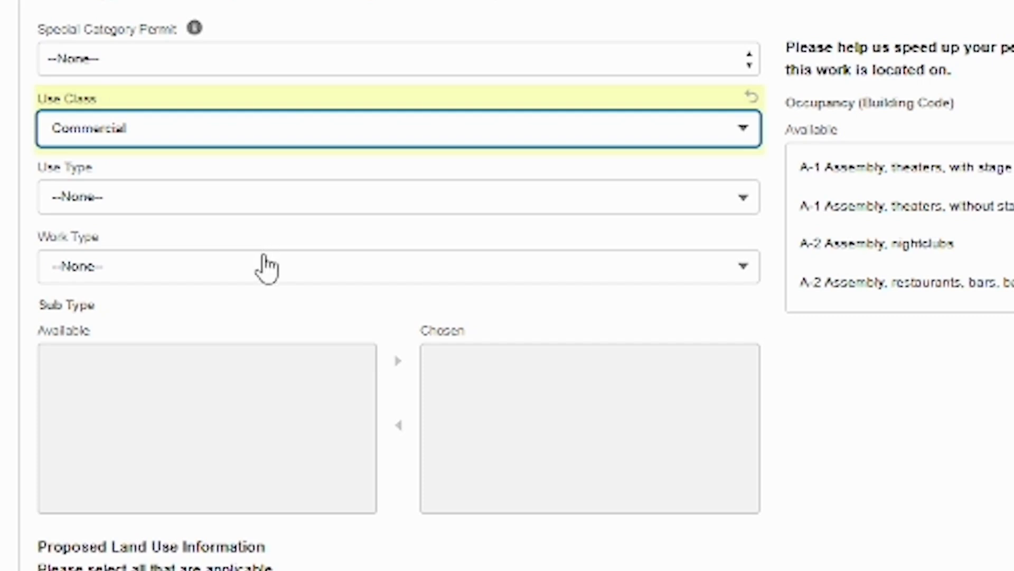
pyautogui.click(267, 268)
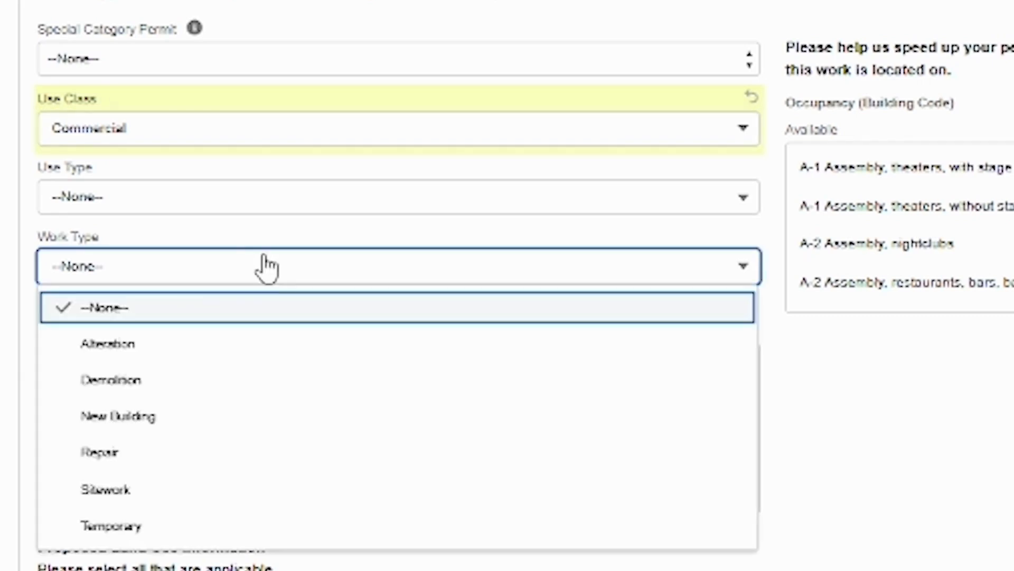
pyautogui.click(268, 340)
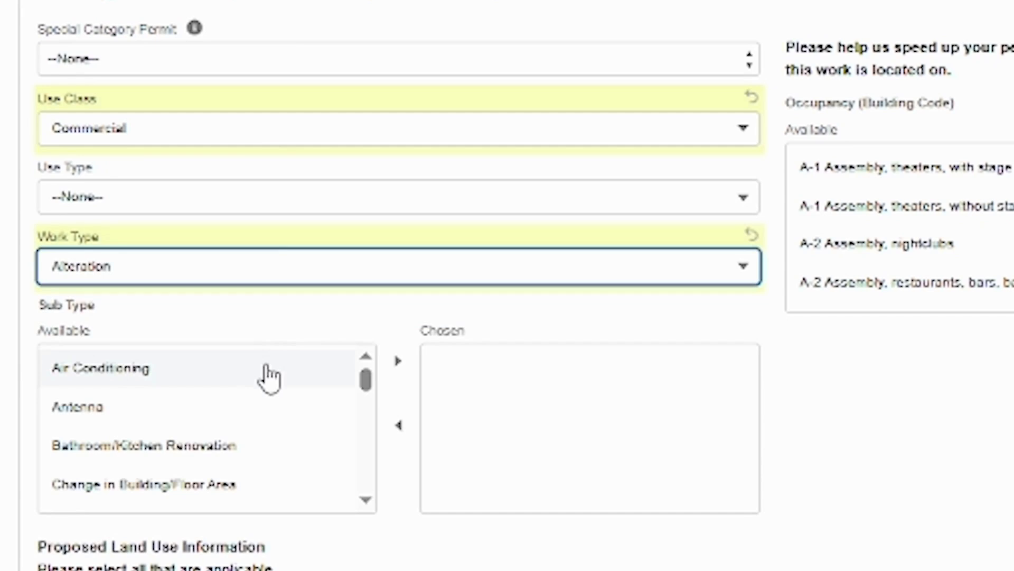
# Add Air Conditioning and Bathroom/Kitchen Renovation to the chosen sub types
pyautogui.click(267, 368)
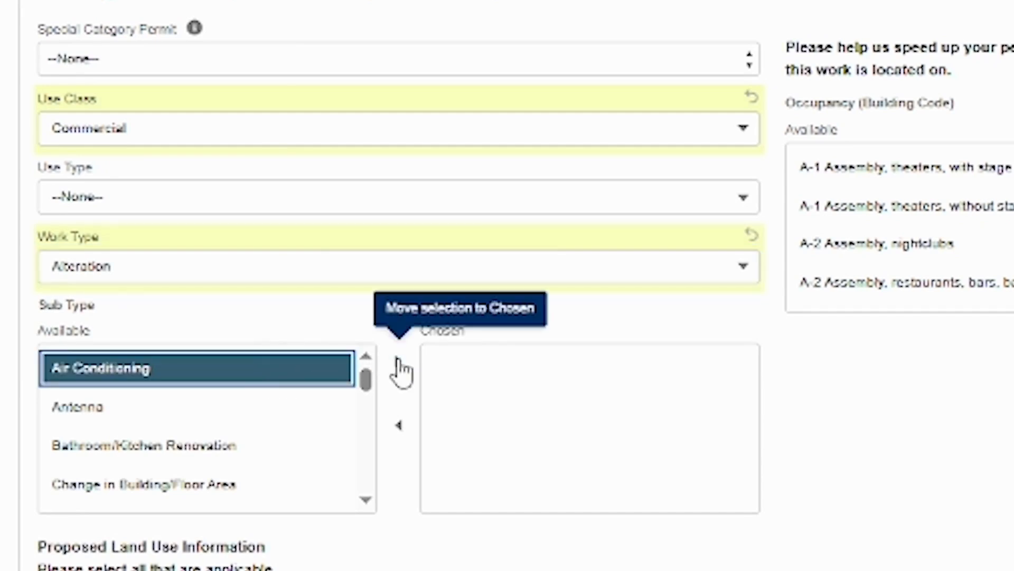
pyautogui.click(398, 360)
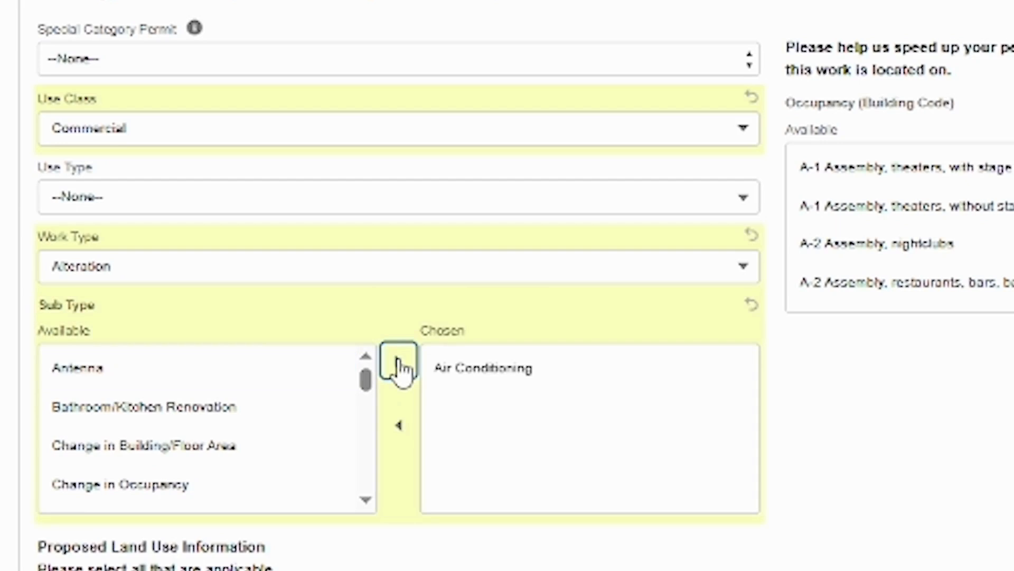
pyautogui.click(311, 415)
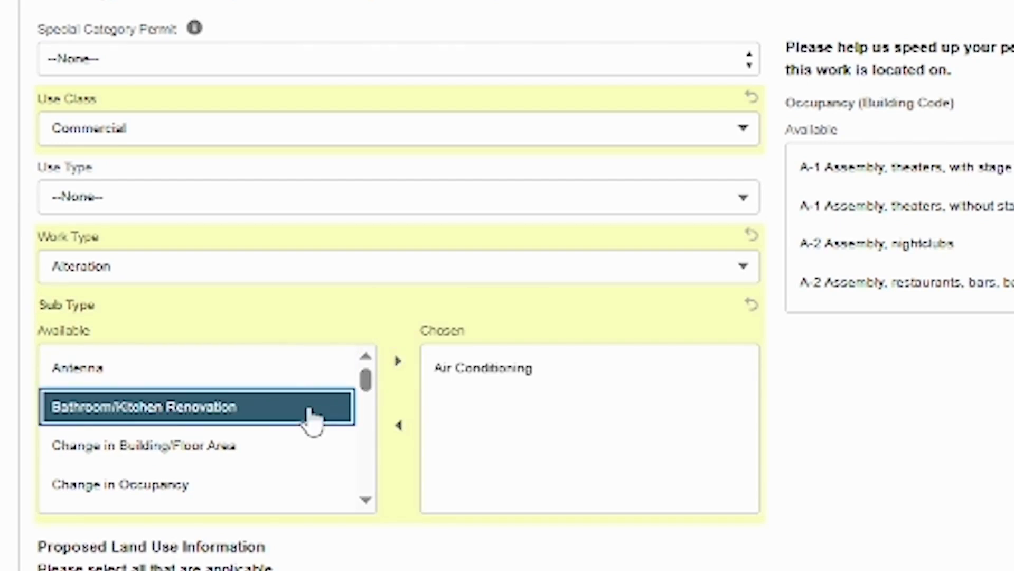
pyautogui.click(400, 370)
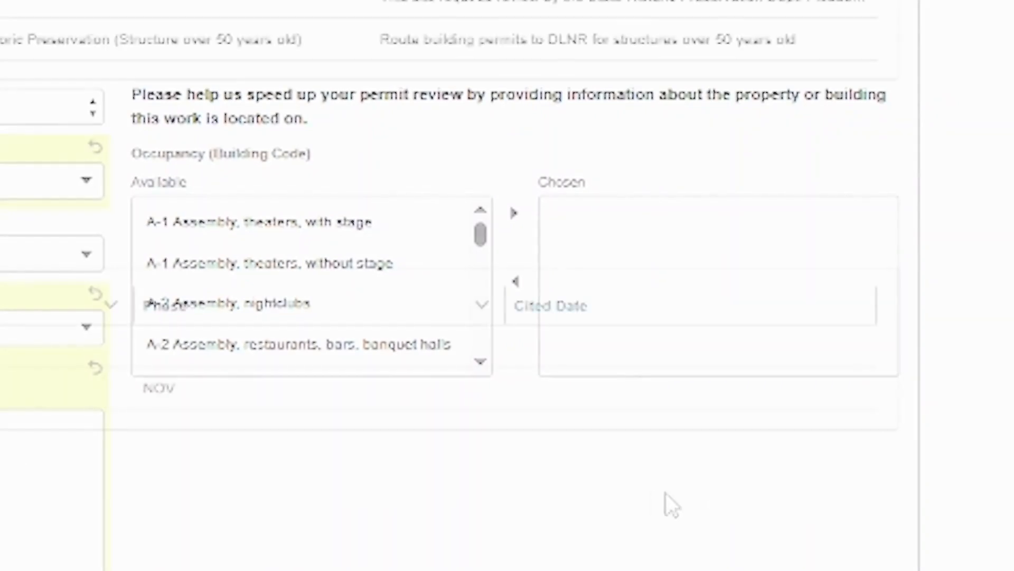
# Select Residential as the use class and Alteration as the work type in the building permit's type details
pyautogui.scroll(-10, 668, 503)
pyautogui.click(857, 264)
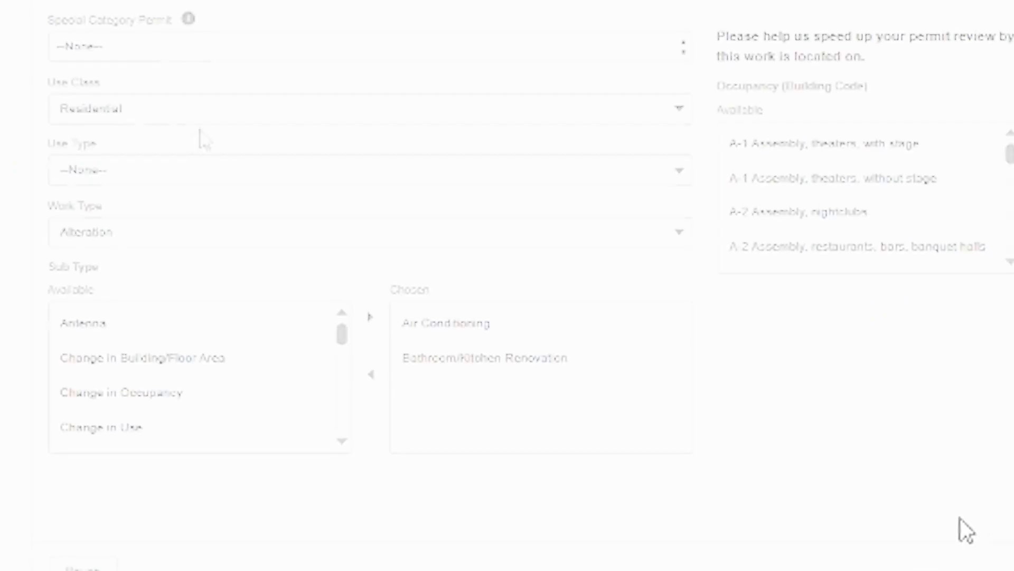
pyautogui.click(208, 111)
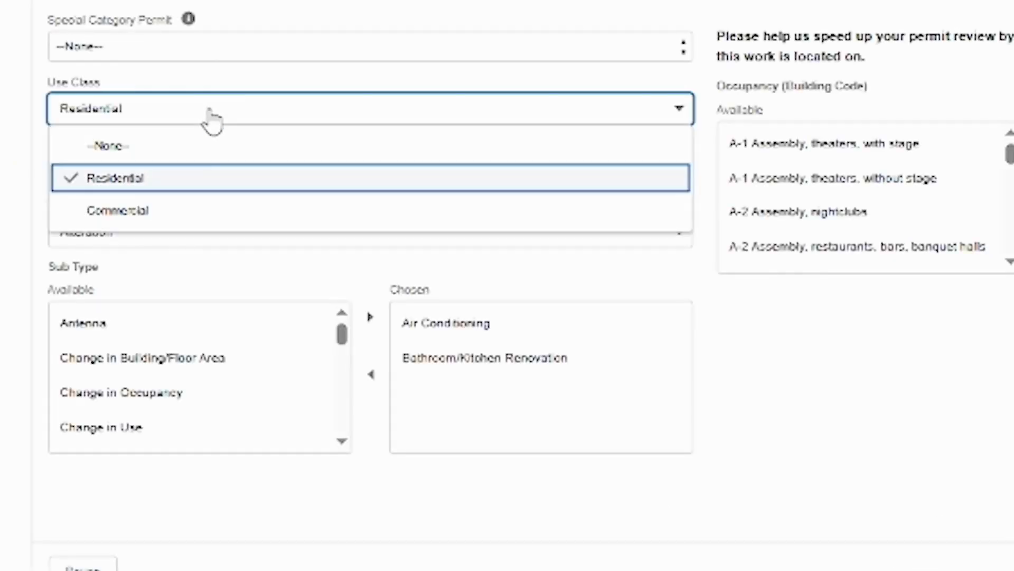
pyautogui.click(202, 191)
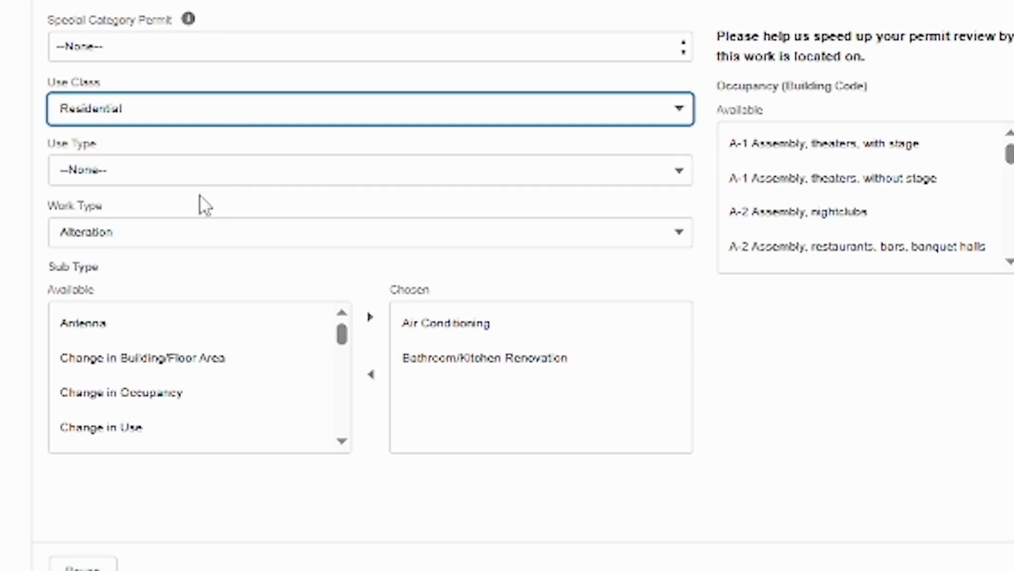
pyautogui.click(205, 246)
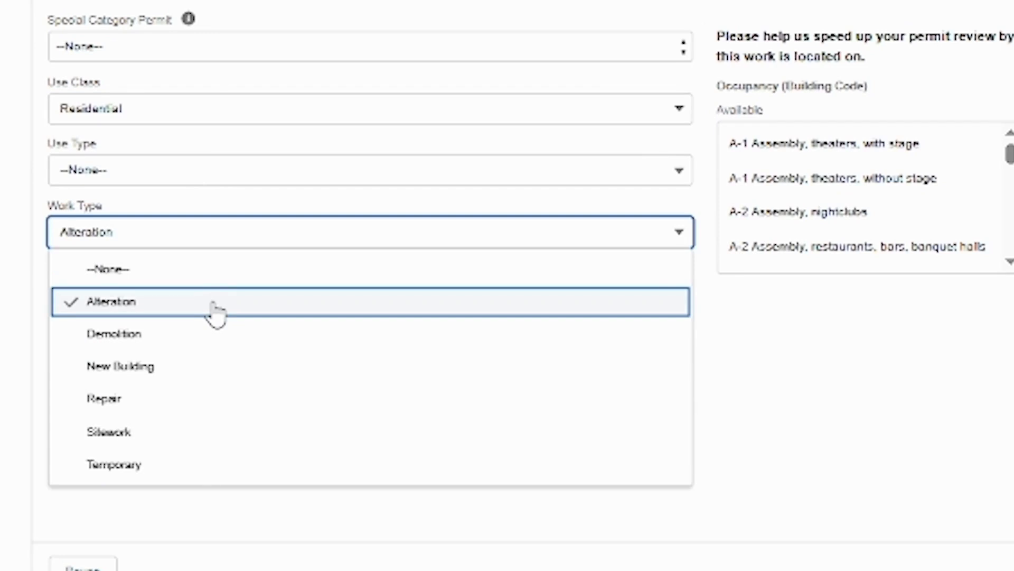
pyautogui.click(214, 309)
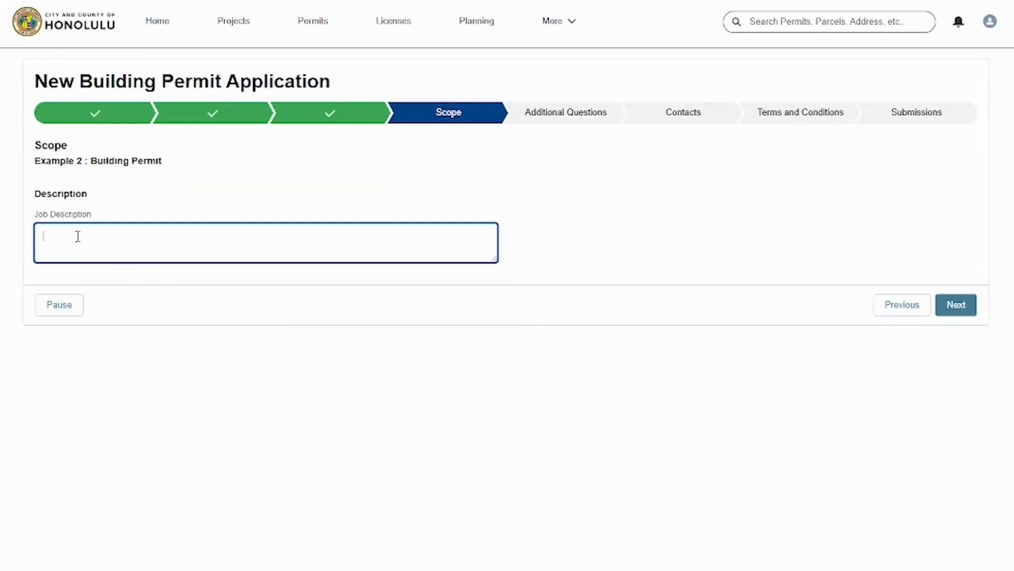
# Enter "Example" as the job description in the permit's scope
pyautogui.write('Examp')
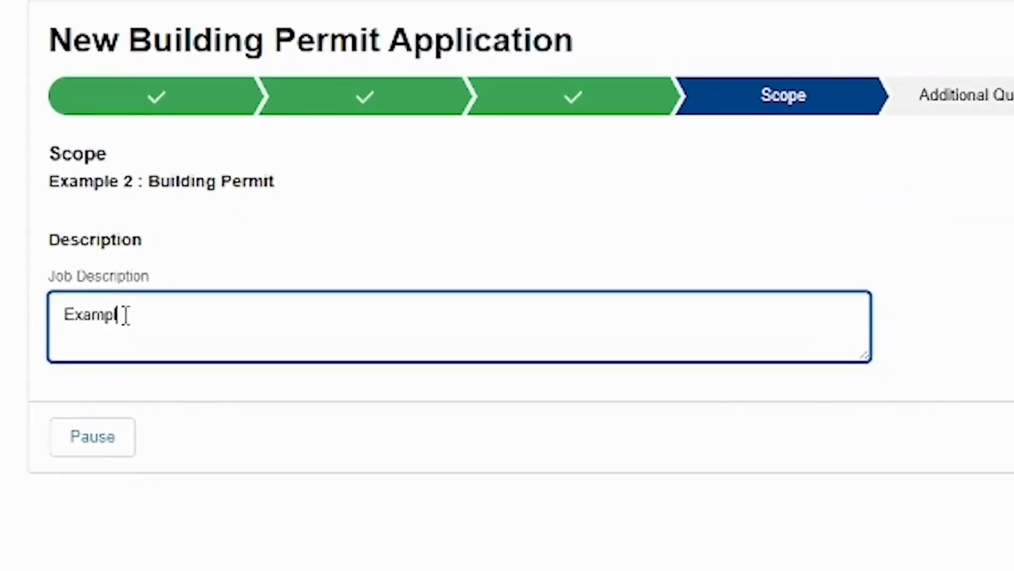
pyautogui.write('le')
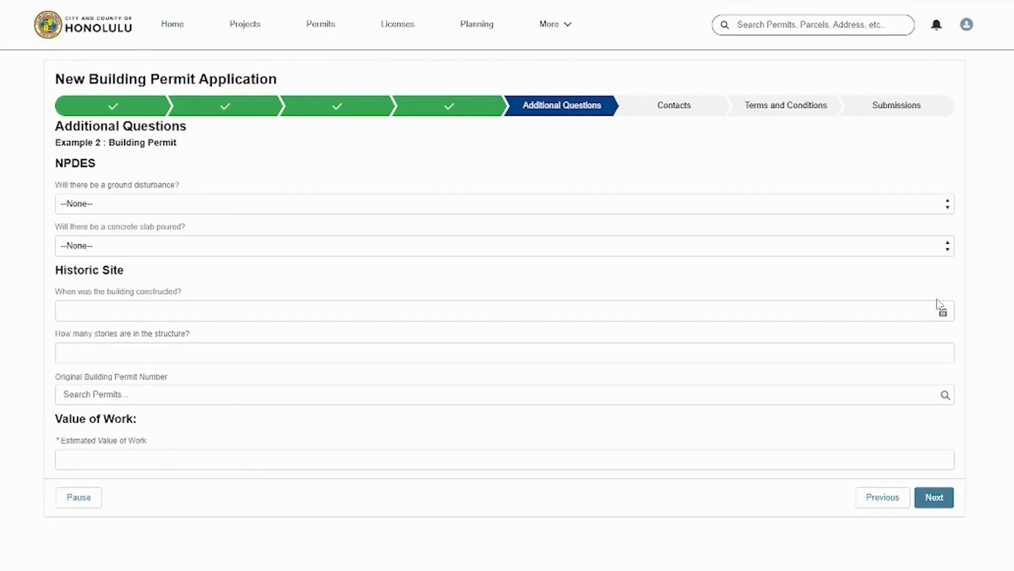
# Answer No to both NPDES questions, about ground disturbance and a poured concrete slab
pyautogui.click(72, 206)
pyautogui.click(86, 252)
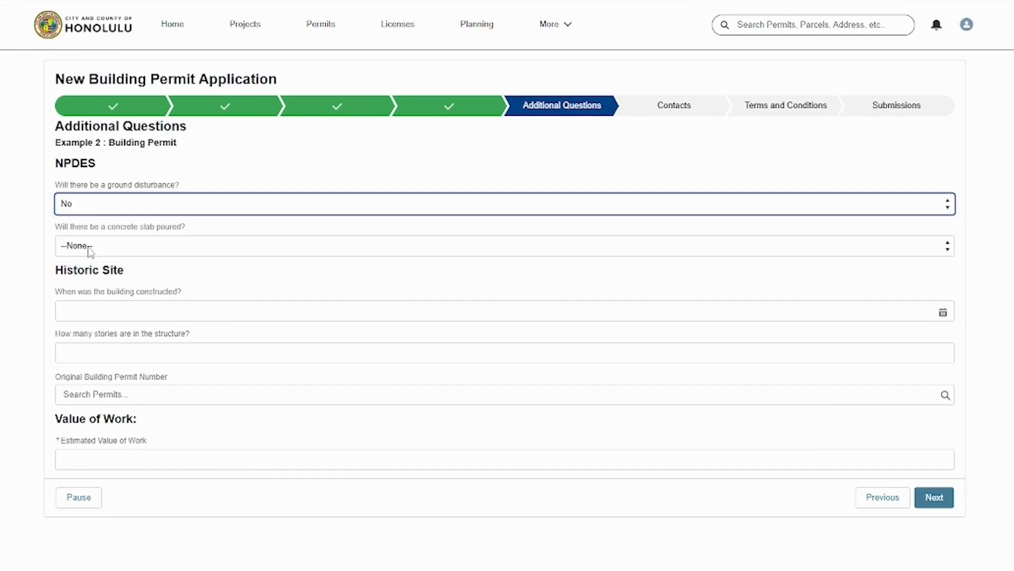
pyautogui.click(88, 249)
pyautogui.click(96, 299)
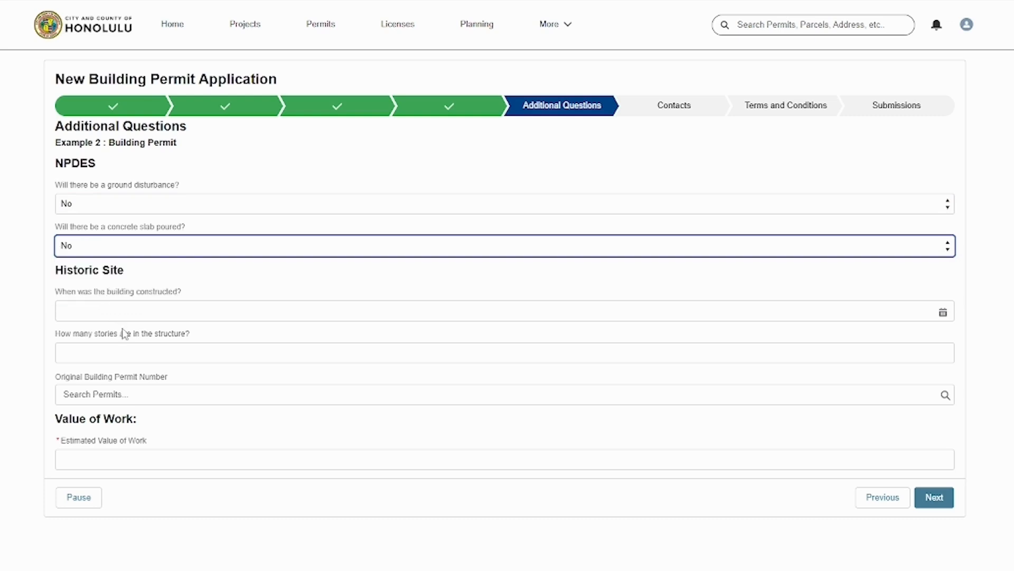
# Set the estimated value of work to 5000
pyautogui.click(95, 463)
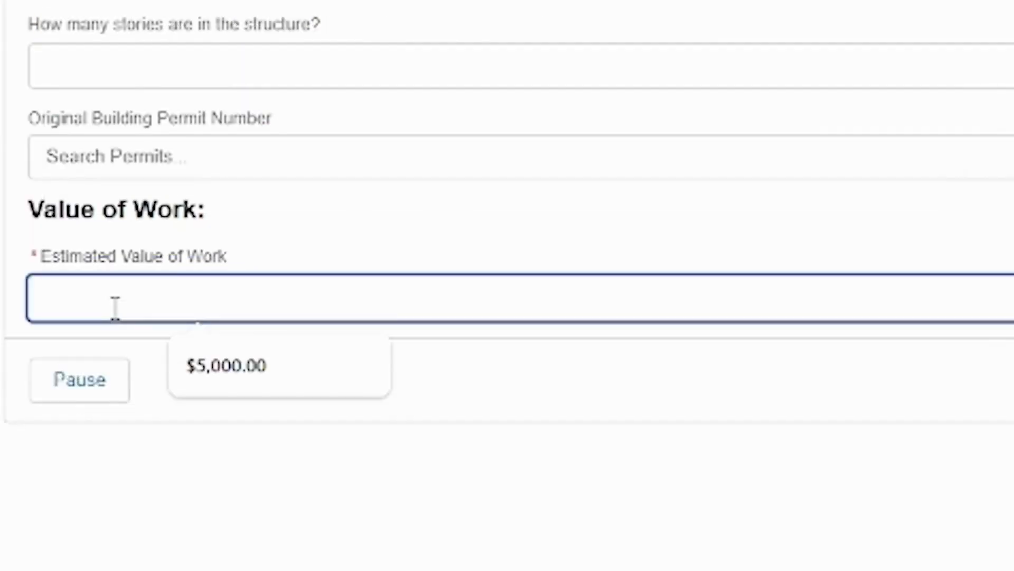
pyautogui.write('5000')
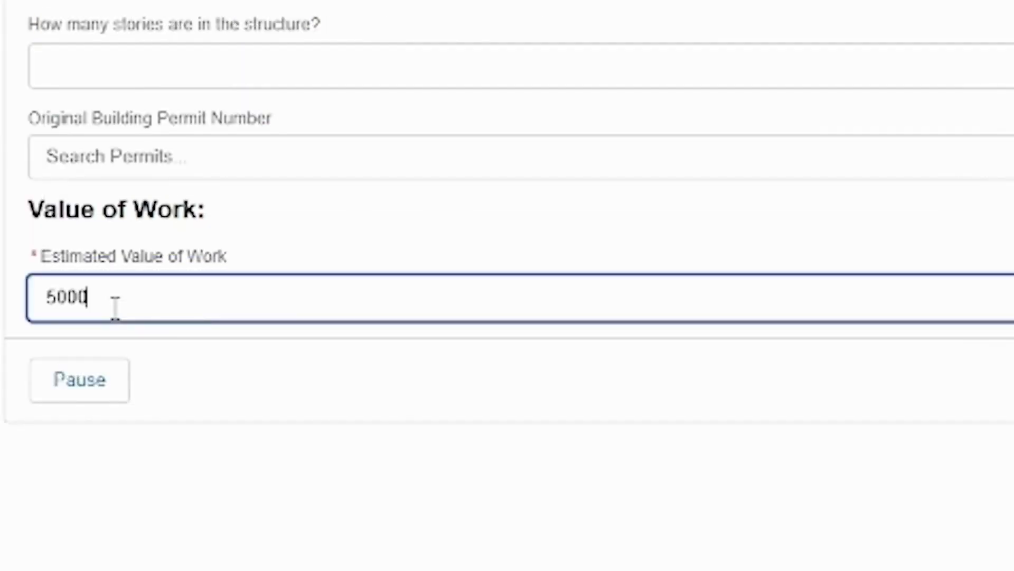
pyautogui.click(163, 338)
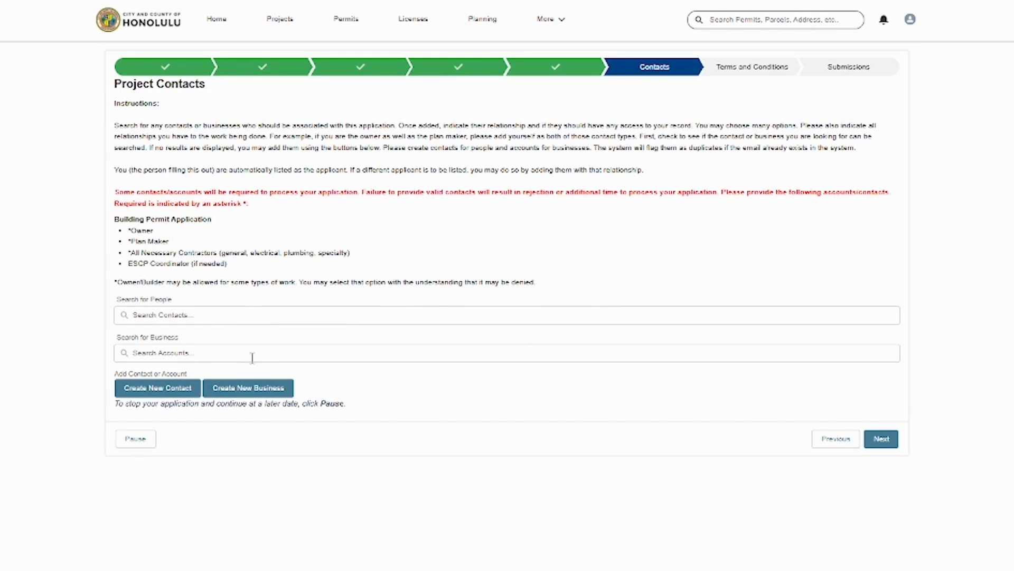
# View the form for creating a new contact, return to the project contacts, and open the form for a new business
pyautogui.click(175, 396)
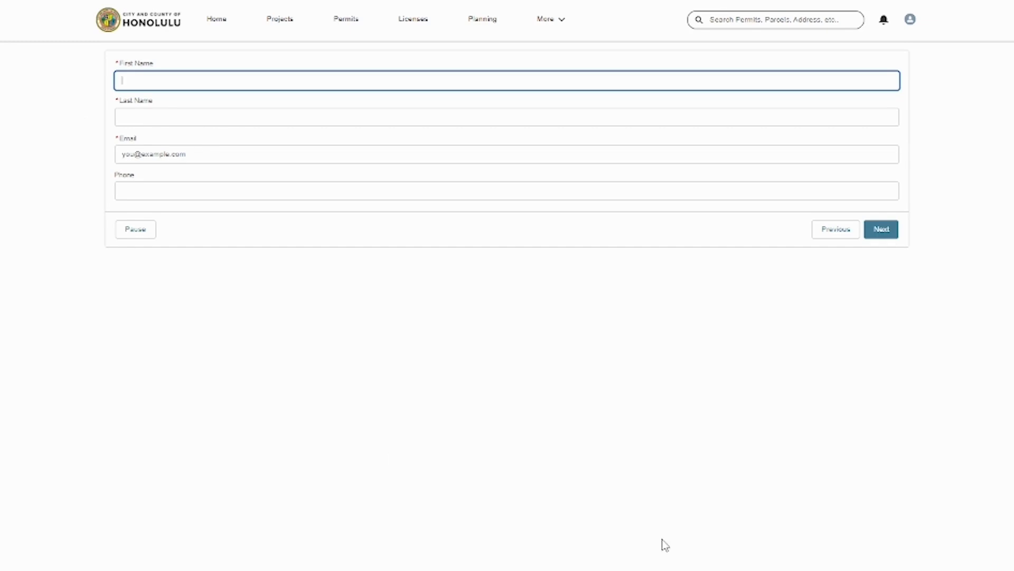
pyautogui.click(836, 232)
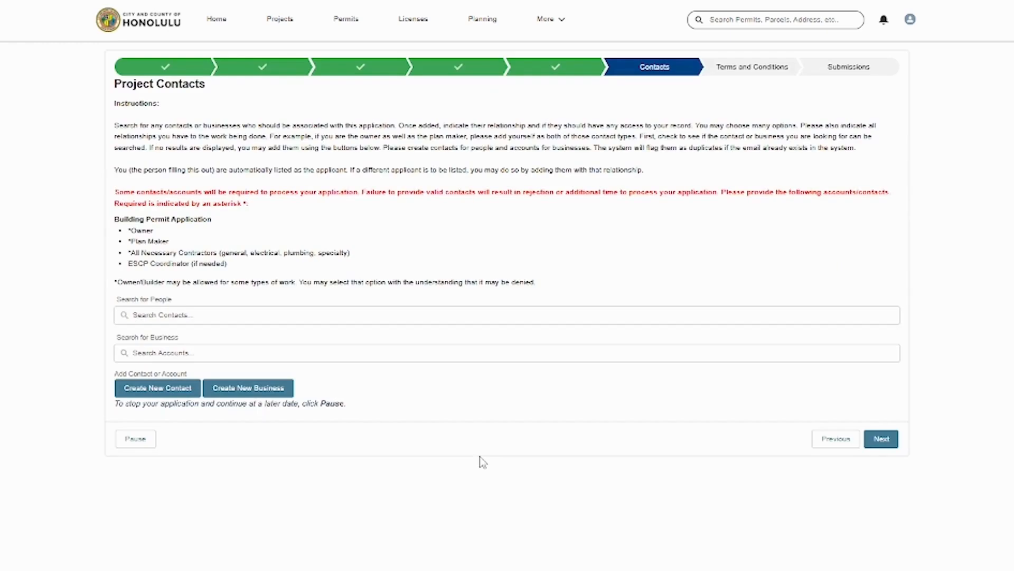
pyautogui.click(280, 396)
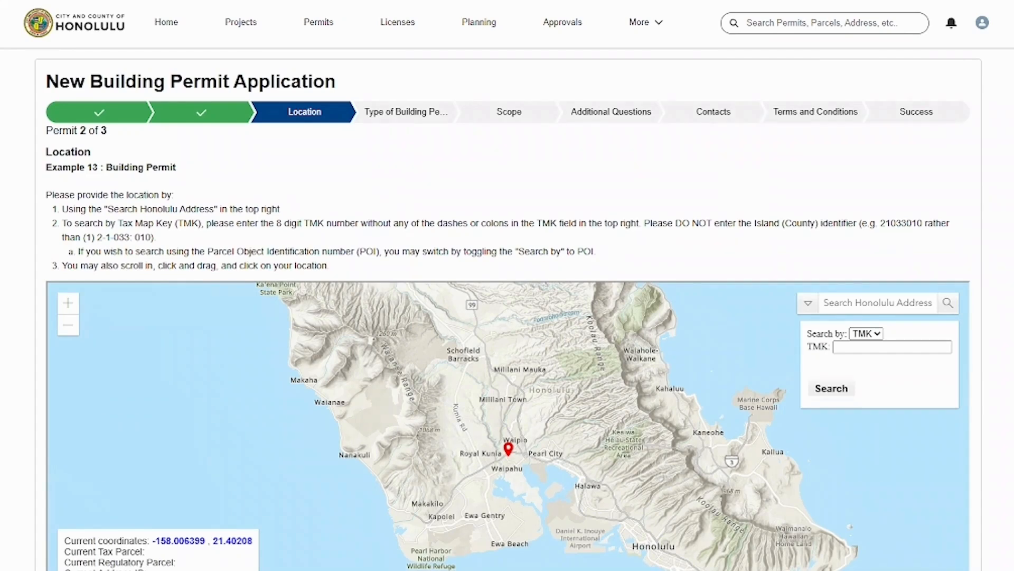
# Enter the property's street address in the Honolulu address search for the second permit's location
pyautogui.click(891, 300)
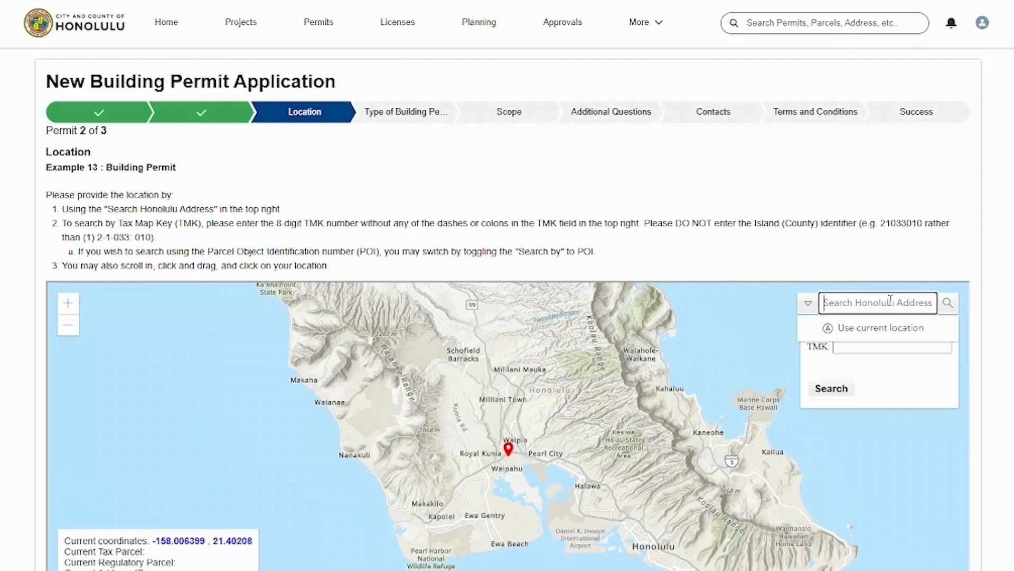
pyautogui.write('650')
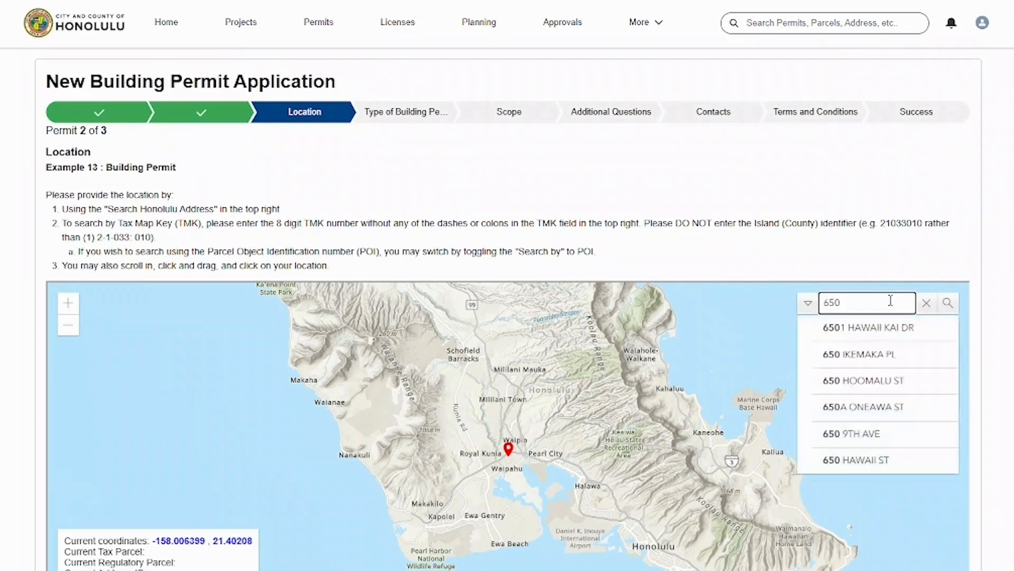
pyautogui.write(' S Kin')
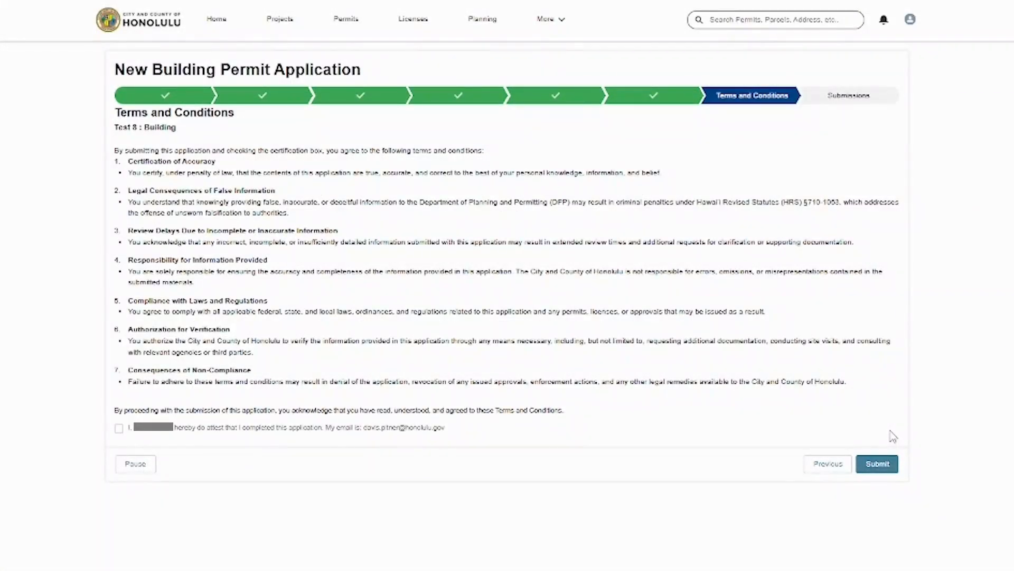
# Attest to completing the application under the terms and conditions, submit it, and confirm the information review
pyautogui.click(120, 429)
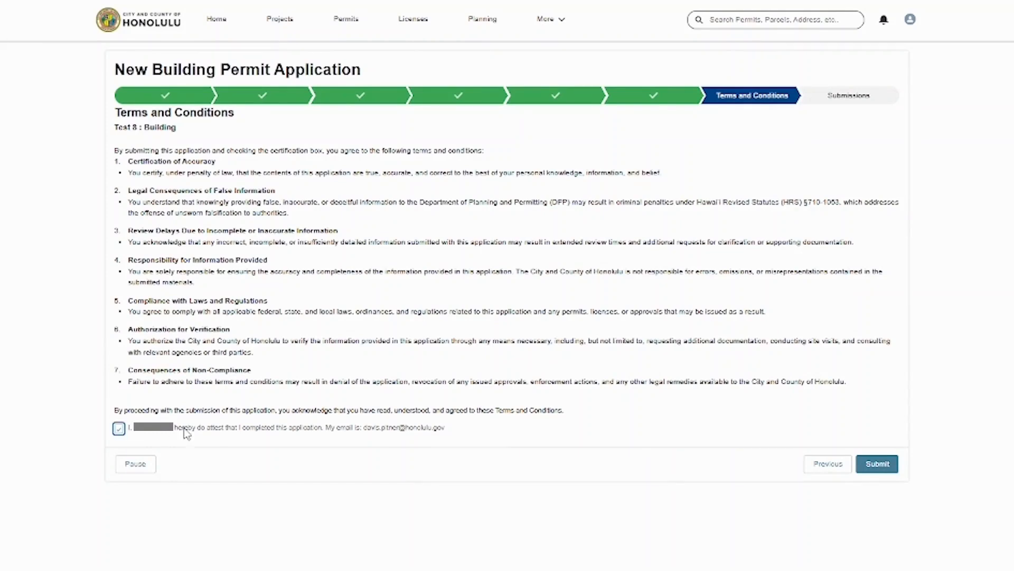
pyautogui.click(893, 468)
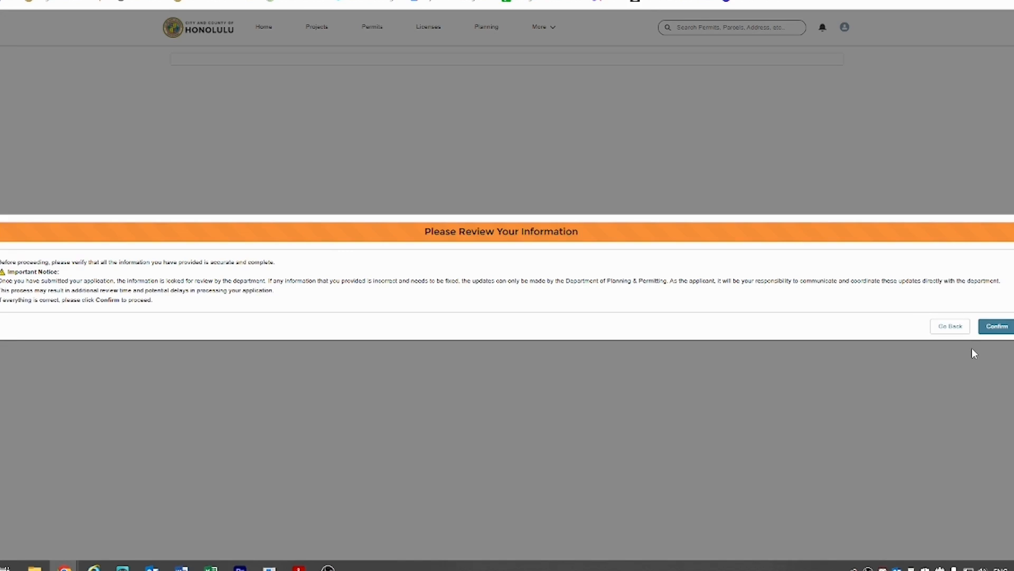
pyautogui.click(997, 327)
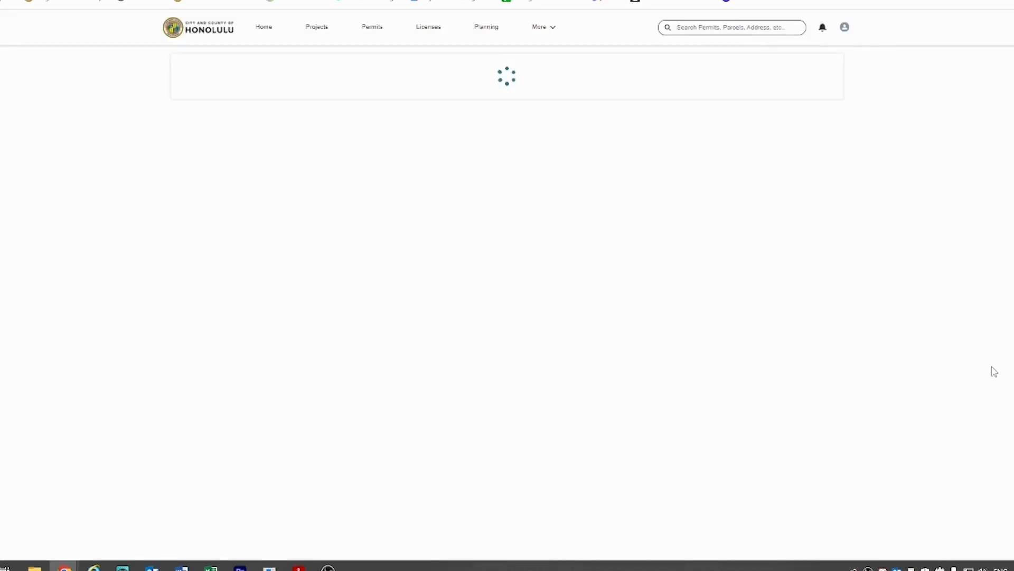